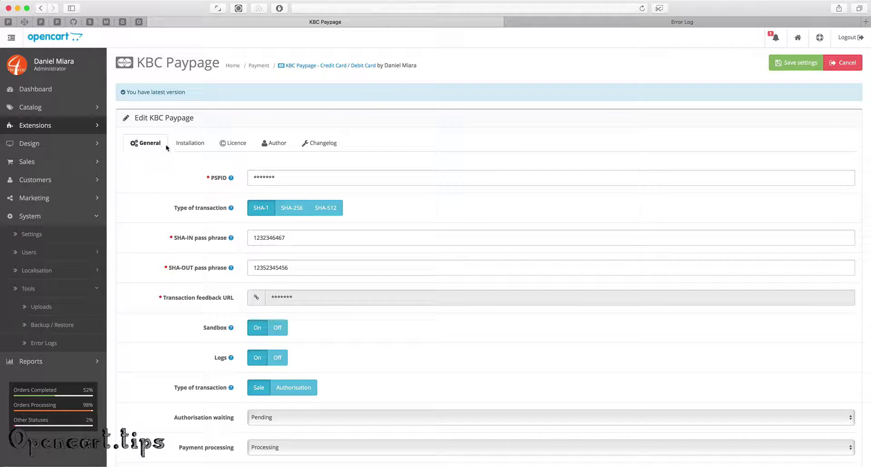
Review the KBC Paypage colour settings for the store title and table text
scroll(506, 268, down, 5)
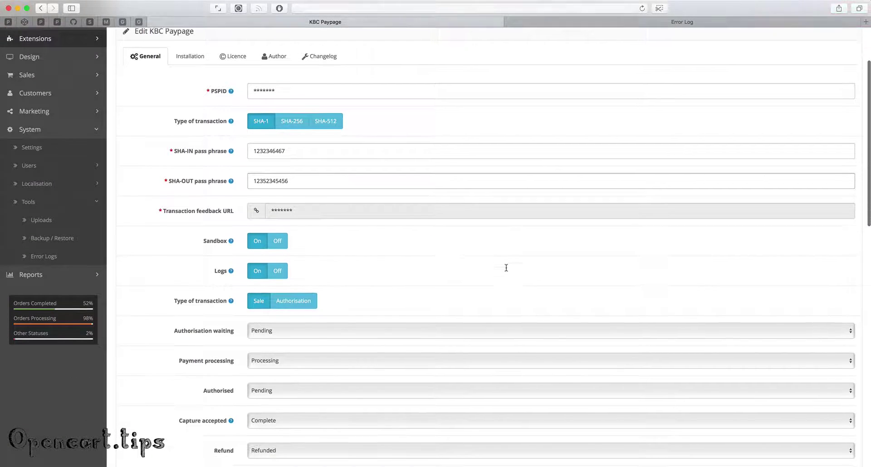
scroll(506, 270, down, 4)
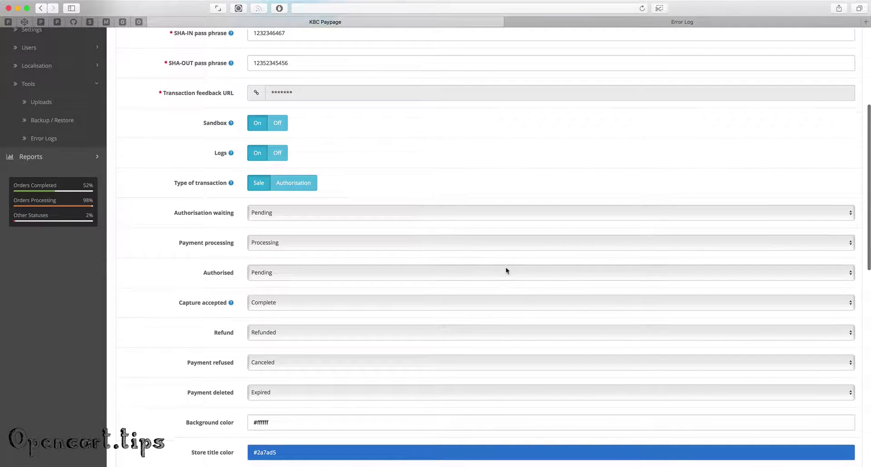
scroll(507, 270, down, 4)
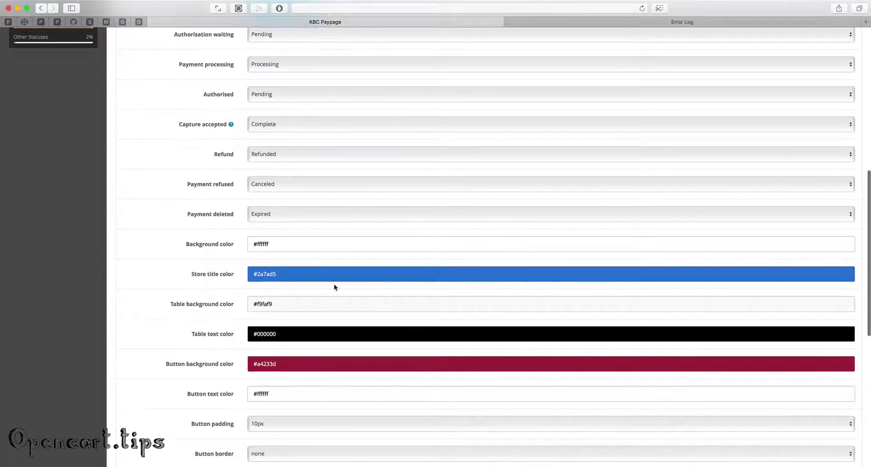
click(323, 273)
click(319, 333)
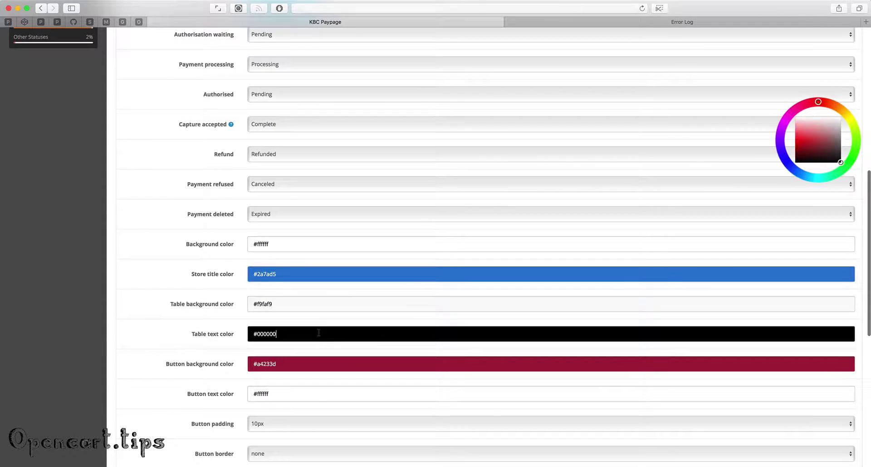
scroll(355, 382, down, 8)
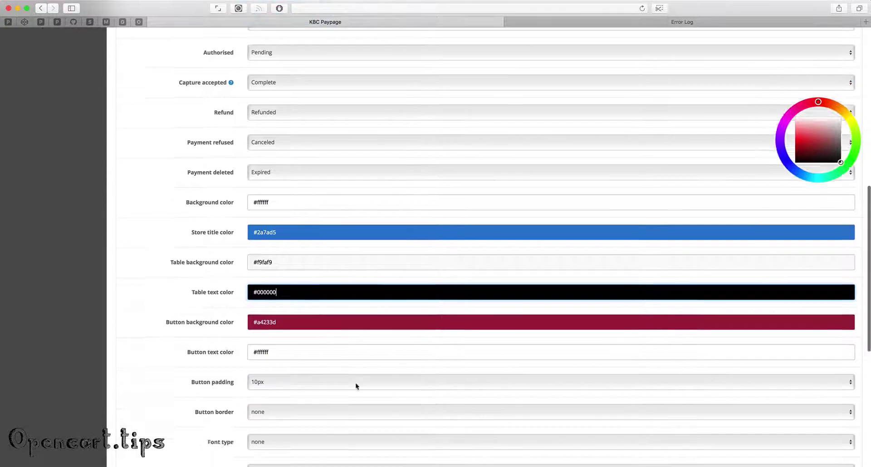
scroll(355, 382, down, 3)
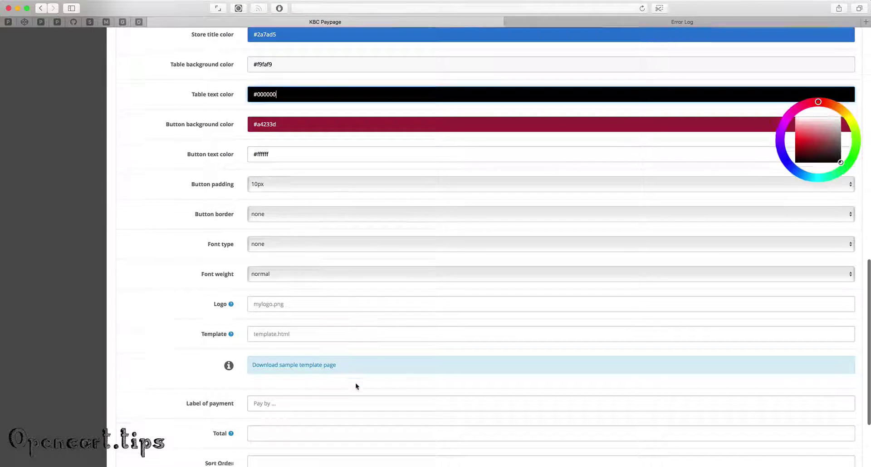
scroll(361, 359, down, 3)
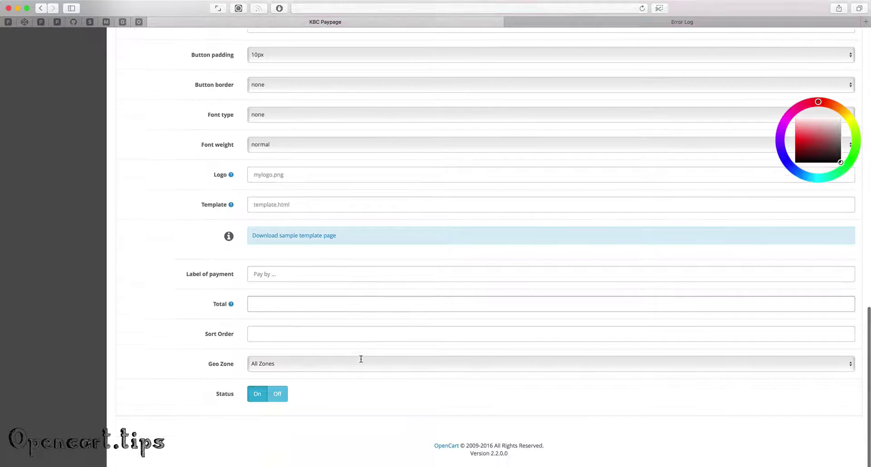
scroll(361, 358, up, 3)
scroll(363, 329, up, 4)
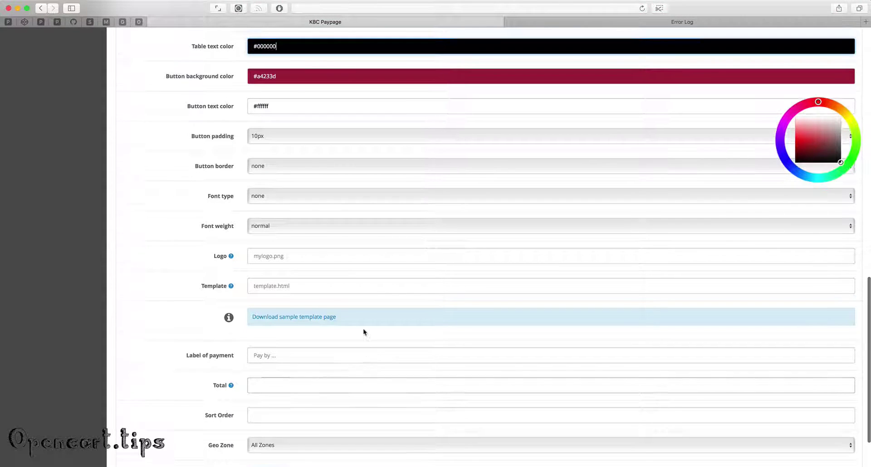
scroll(364, 331, up, 10)
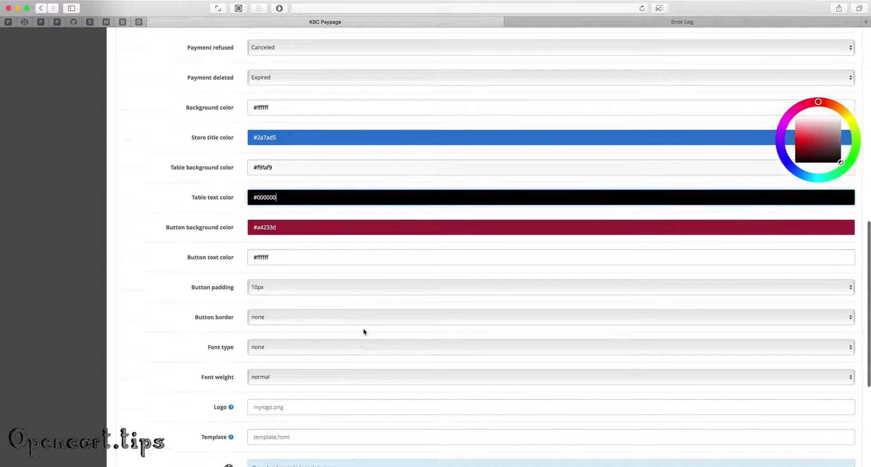
scroll(364, 328, up, 10)
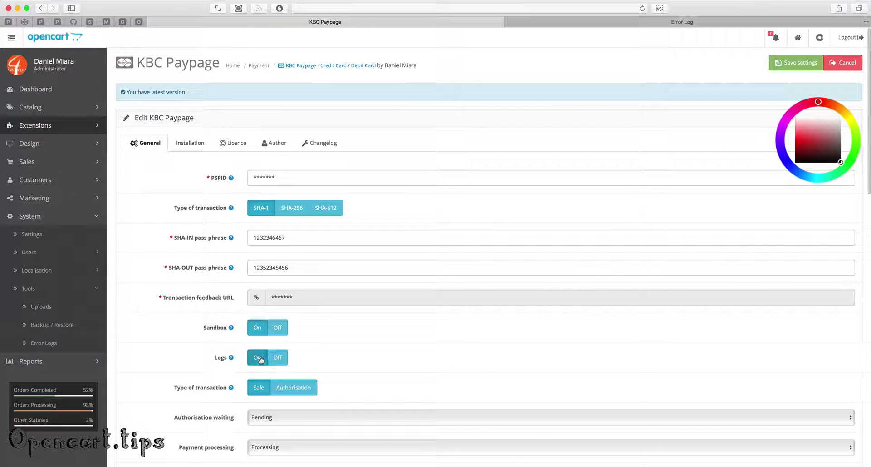
Check and reload the store's error log, then return to the KBC Paypage settings
click(554, 24)
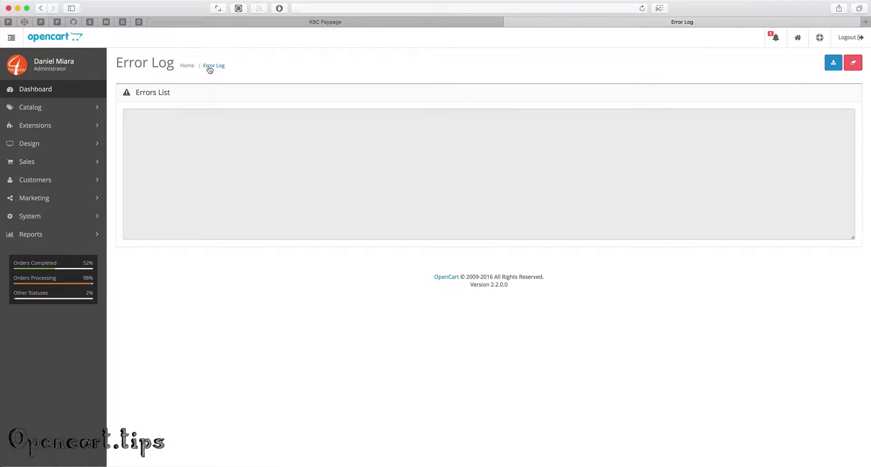
click(209, 66)
click(414, 22)
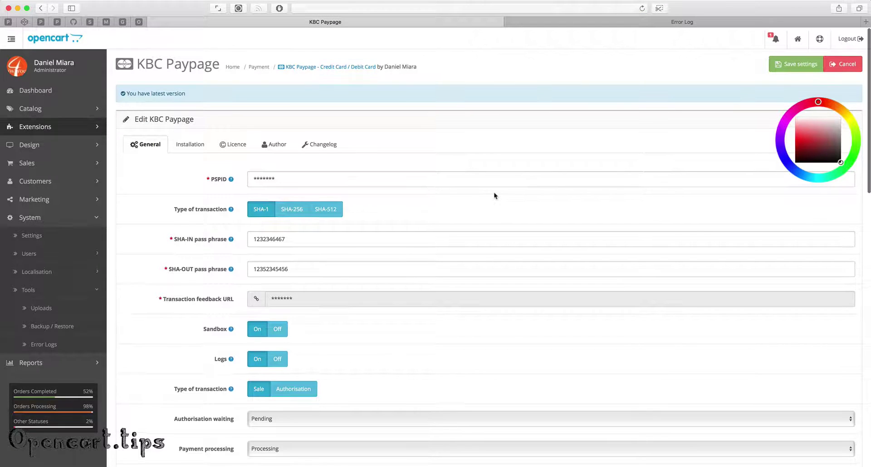
Look through the extension's Instructions, Licence, Author and Version tabs, ending on General settings
click(193, 144)
scroll(267, 206, down, 1)
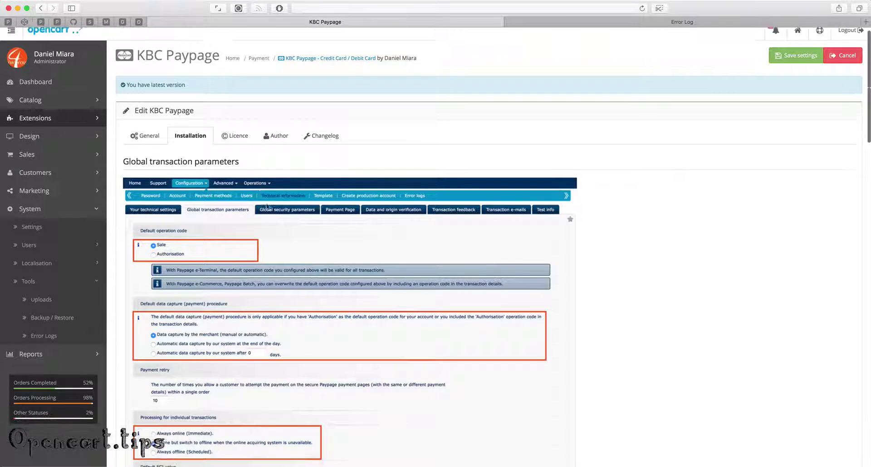
scroll(267, 206, down, 13)
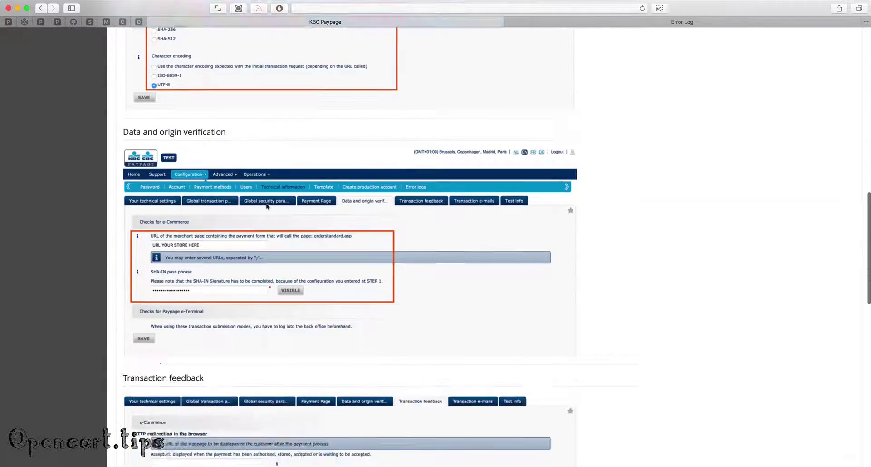
scroll(267, 205, up, 20)
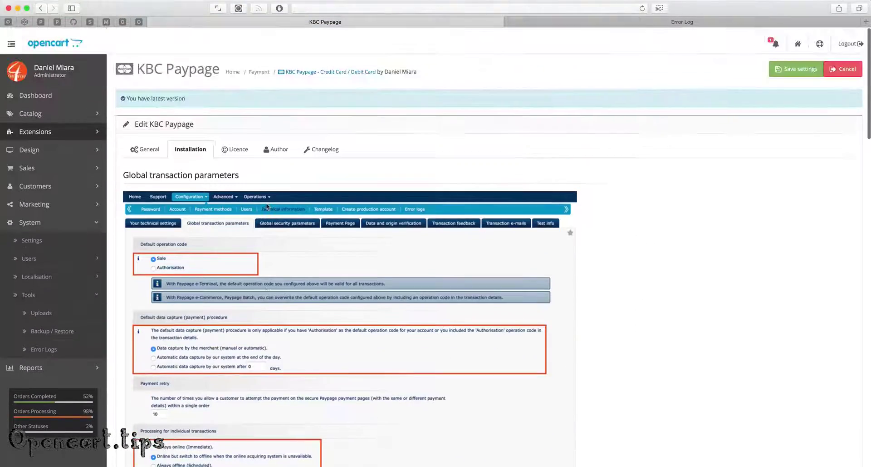
scroll(266, 206, down, 1)
click(234, 143)
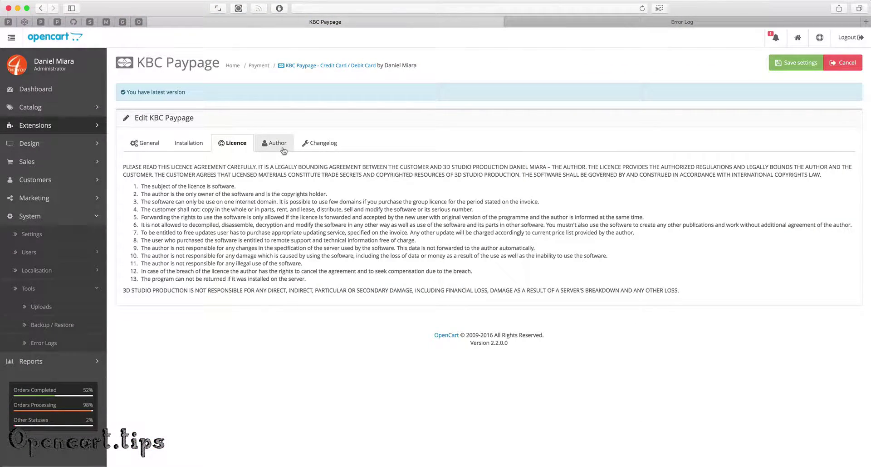
click(283, 147)
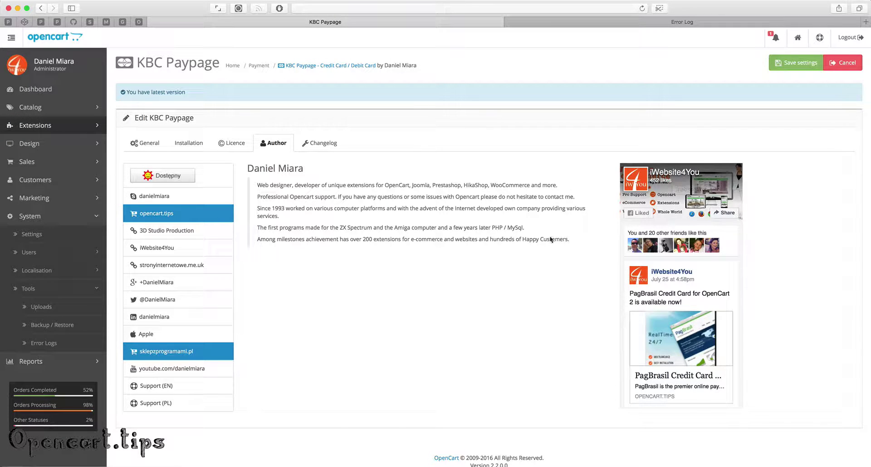
click(314, 144)
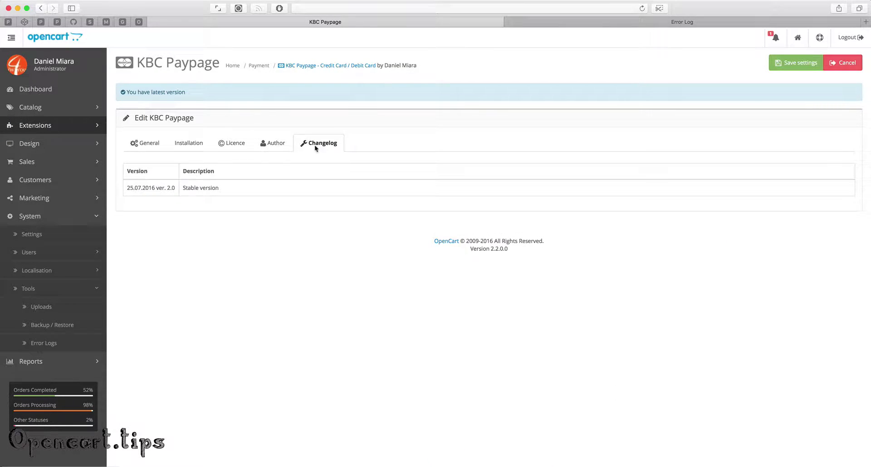
click(154, 146)
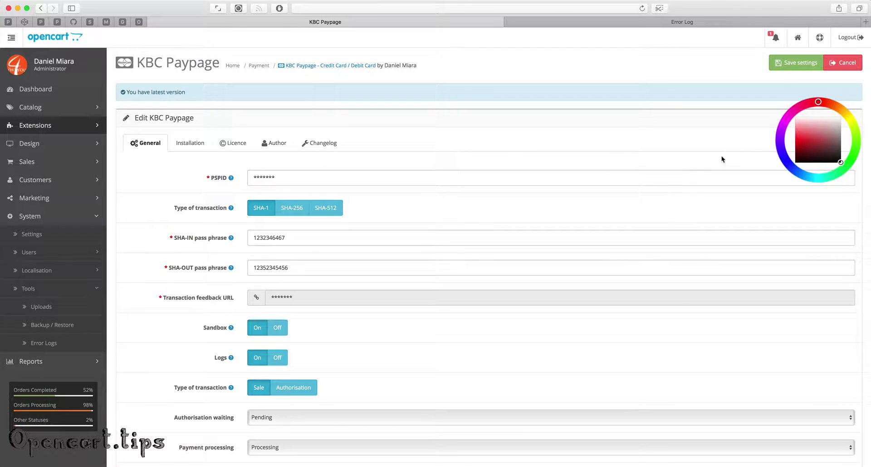
Open the storefront, add the iPhone (91.76€) to the cart and proceed to checkout
click(798, 40)
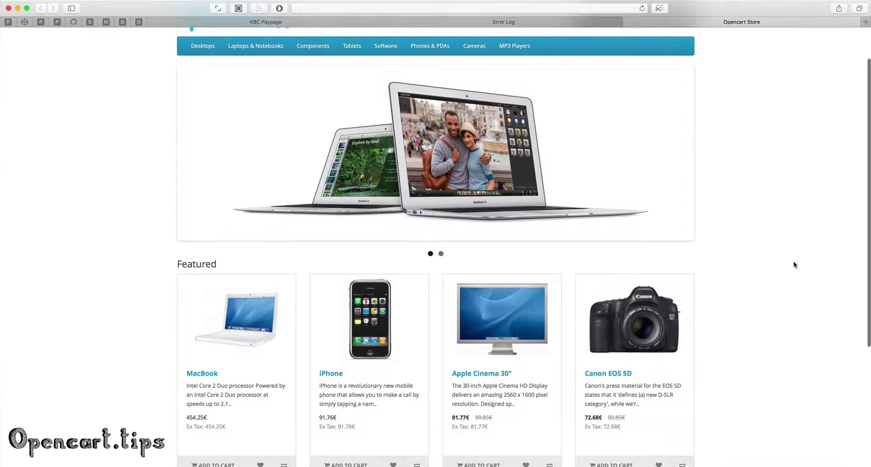
click(360, 411)
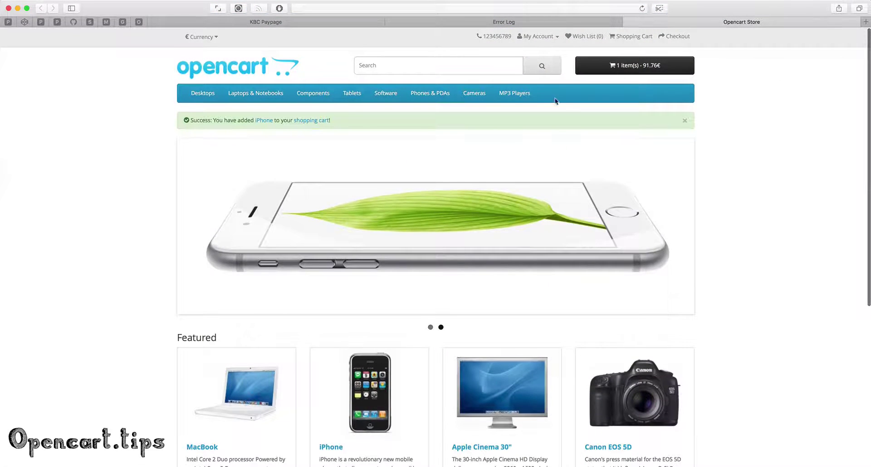
click(656, 67)
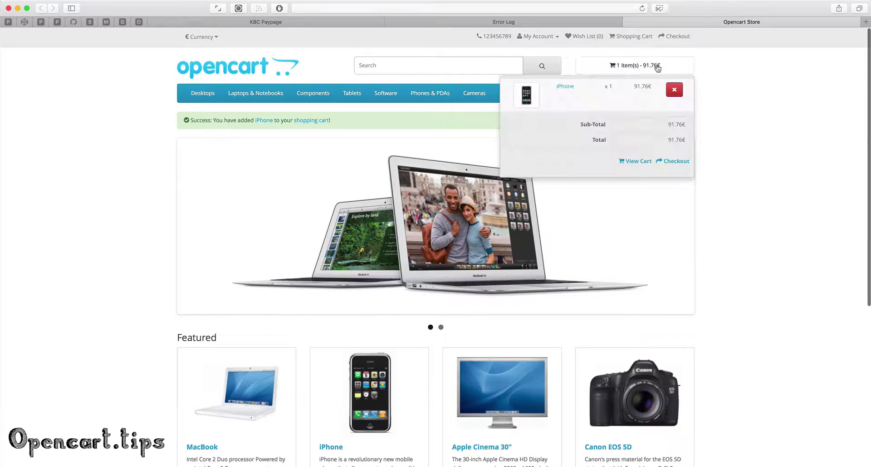
click(676, 161)
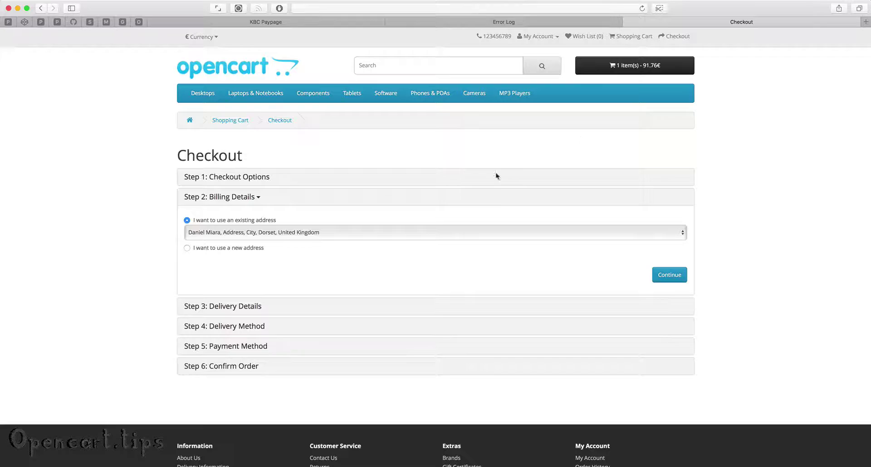
Open Sales > Orders in a new tab placed before Checkout, then return to checkout
click(317, 21)
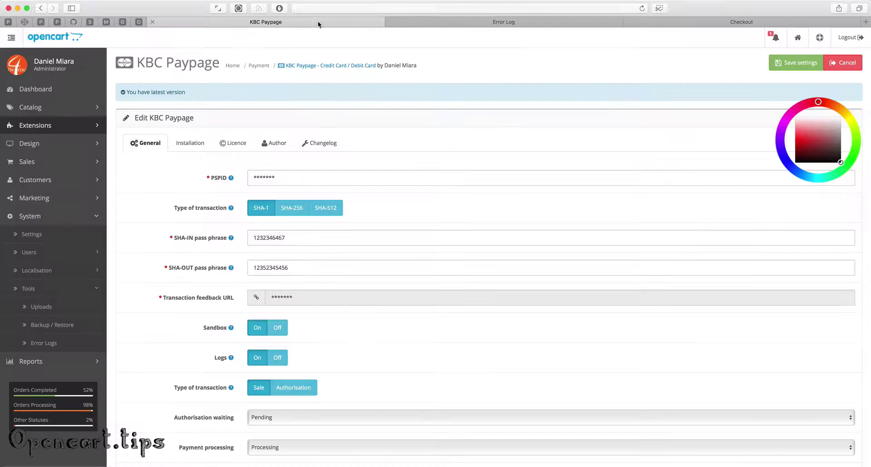
click(36, 161)
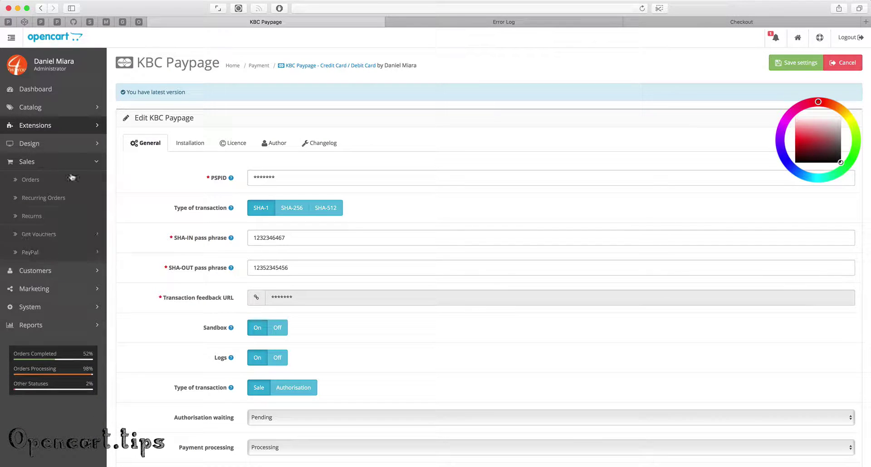
super+click(32, 181)
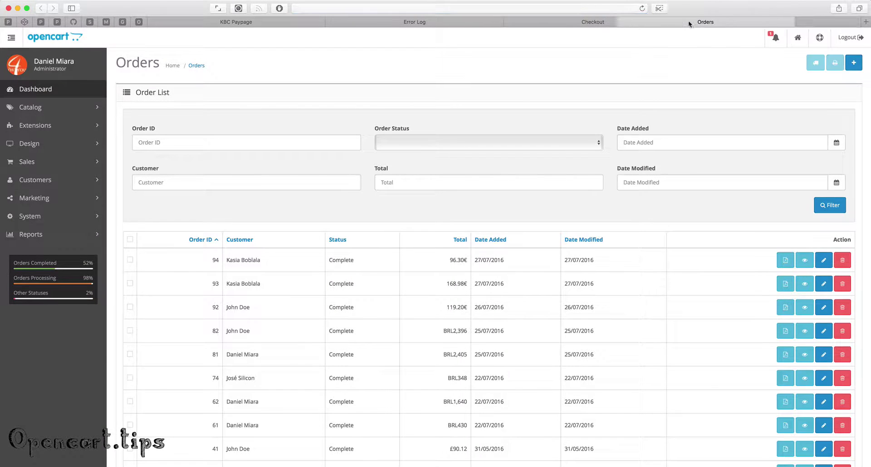
drag(689, 23, 551, 39)
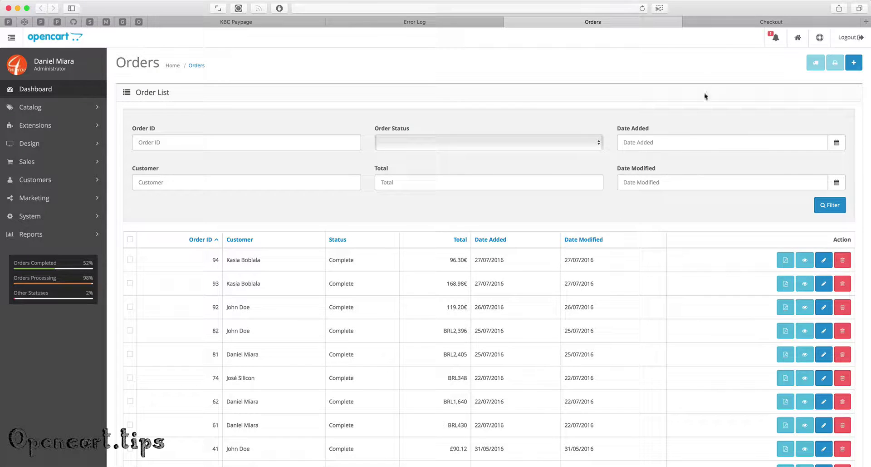
click(723, 23)
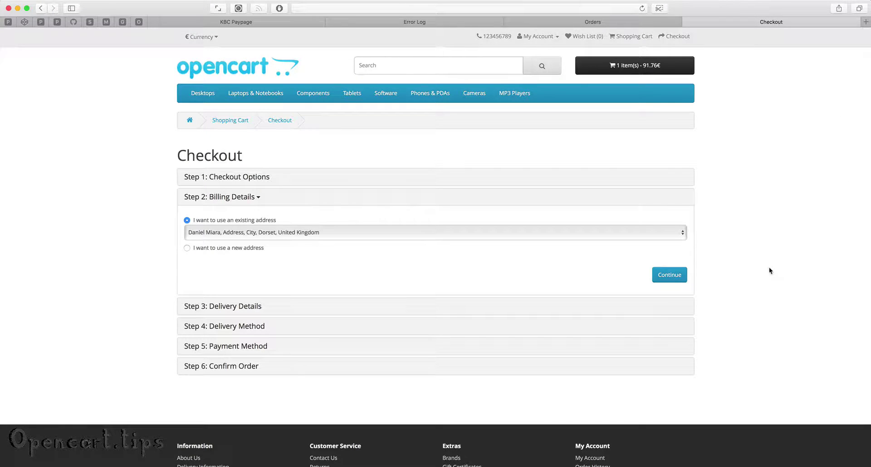
Keep the existing billing and delivery addresses, accept the terms, and reach Confirm Order (119.20€)
scroll(769, 266, down, 1)
click(671, 243)
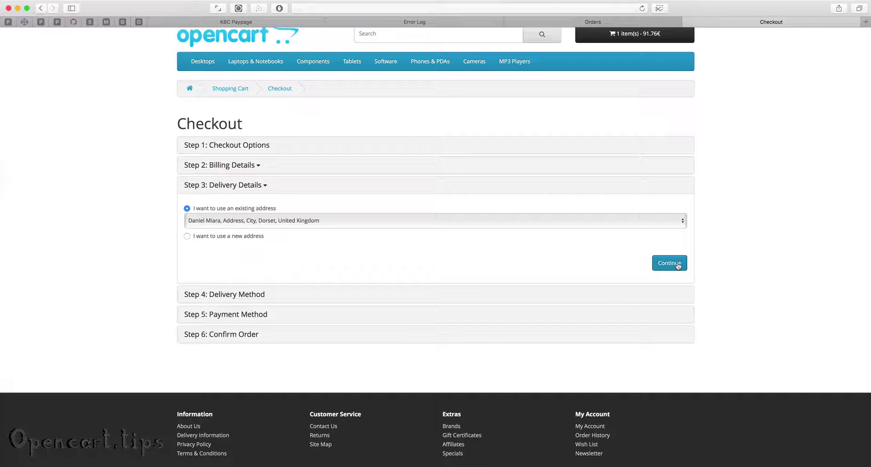
click(679, 265)
scroll(697, 319, down, 2)
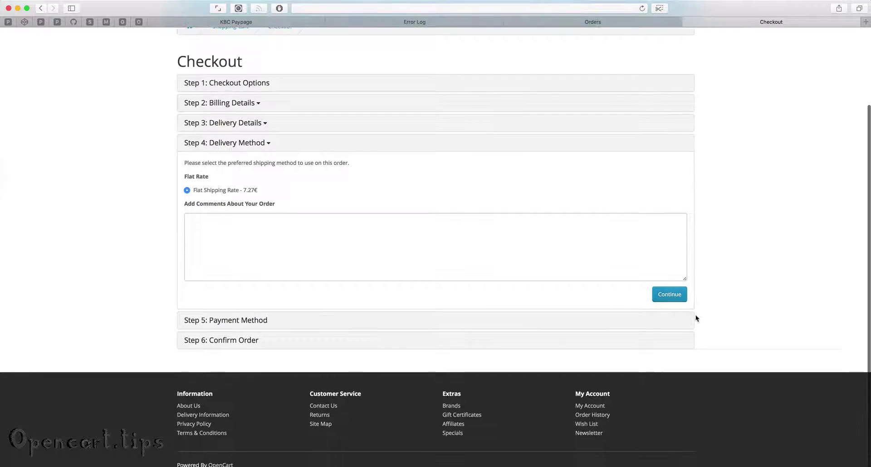
click(670, 293)
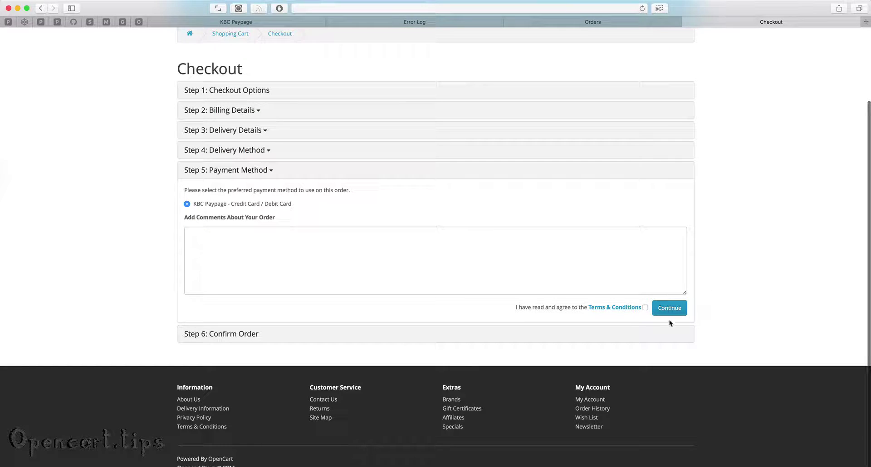
click(645, 307)
click(668, 308)
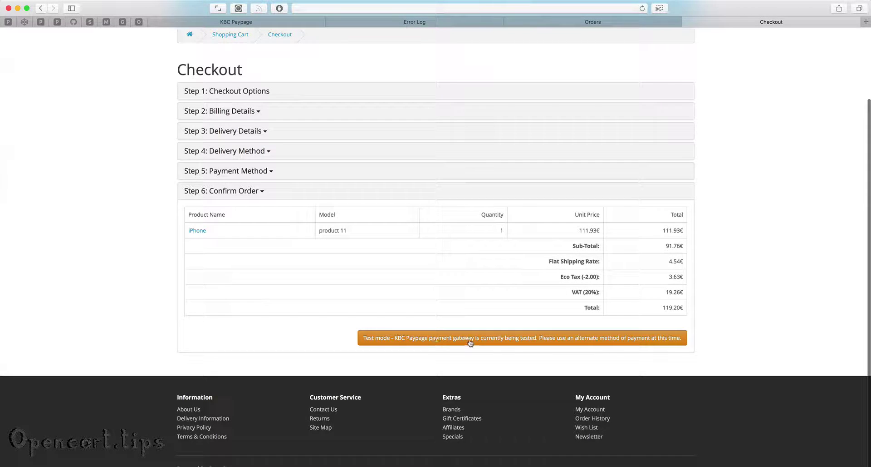
scroll(697, 285, up, 3)
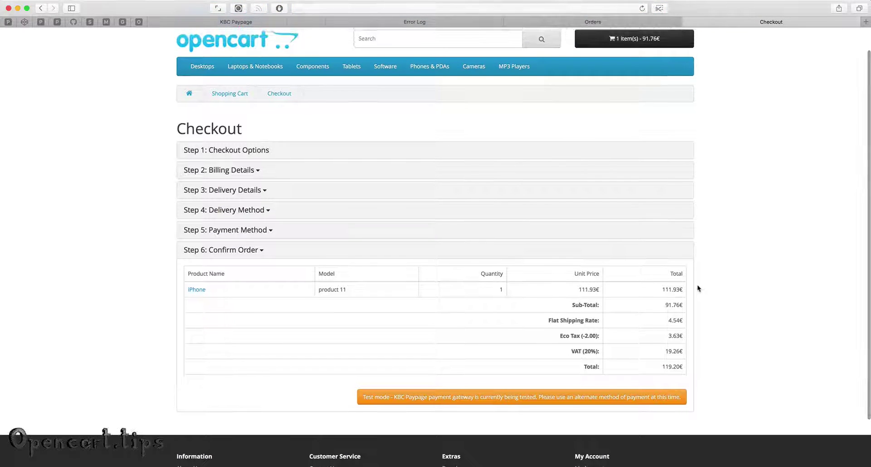
click(435, 21)
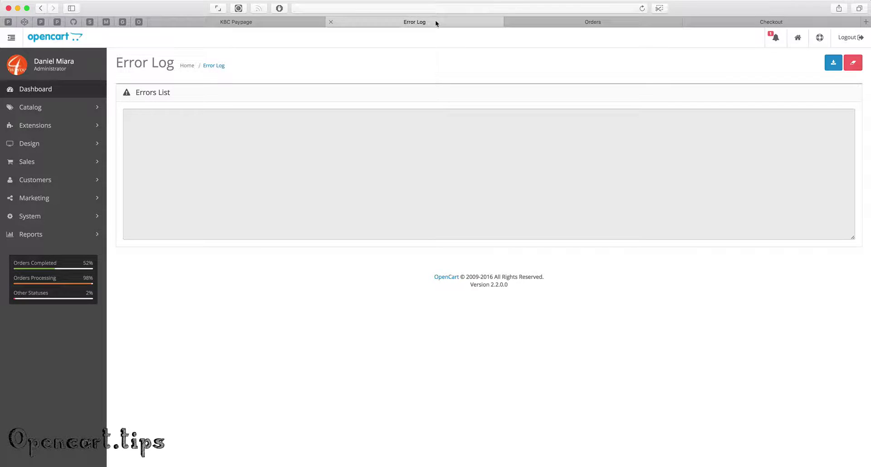
click(293, 21)
scroll(174, 301, down, 1)
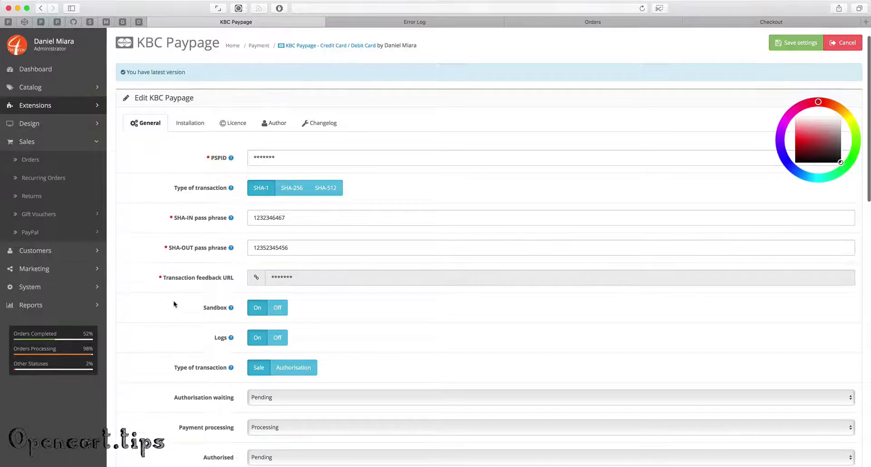
click(277, 307)
click(257, 307)
click(583, 22)
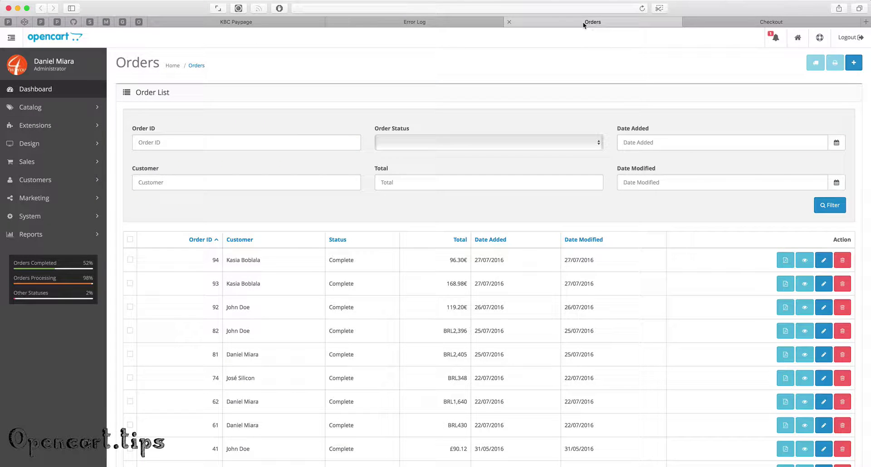
click(709, 21)
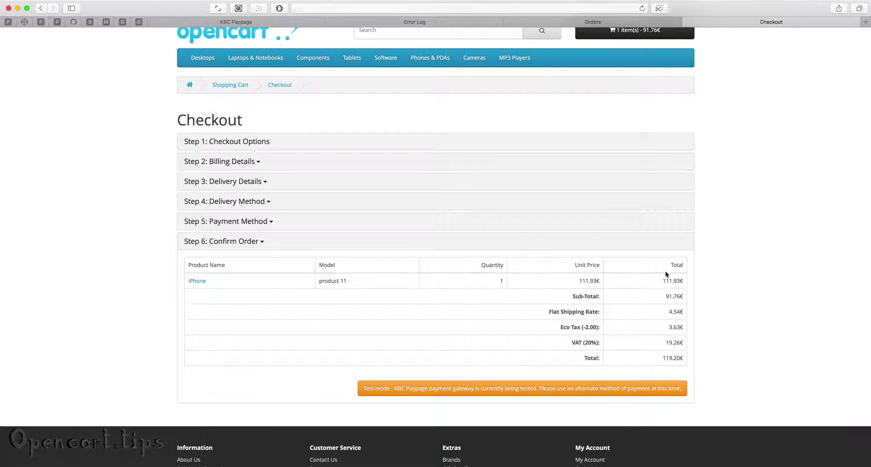
scroll(665, 271, down, 1)
scroll(722, 285, up, 2)
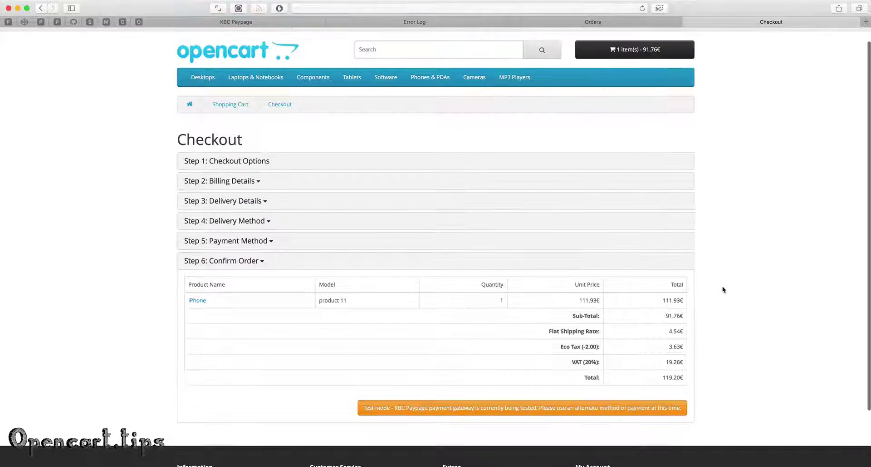
Confirm the order to reach the KBC Paypage payment form, glancing at the admin order list
click(525, 415)
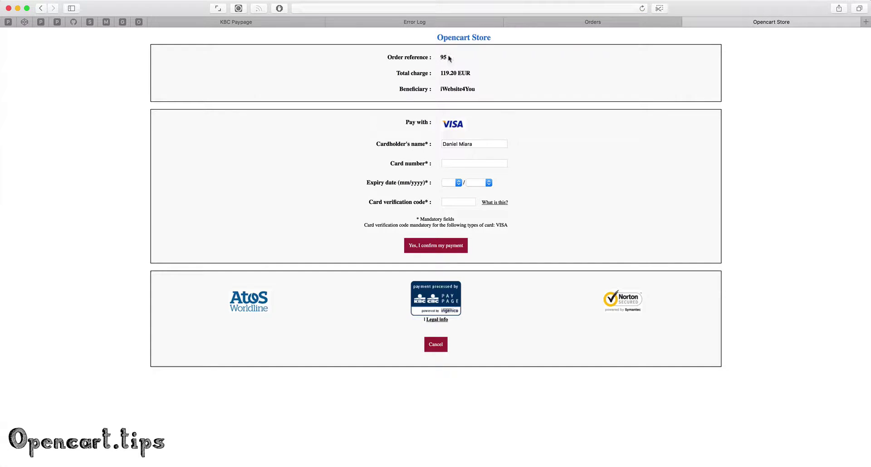
click(572, 22)
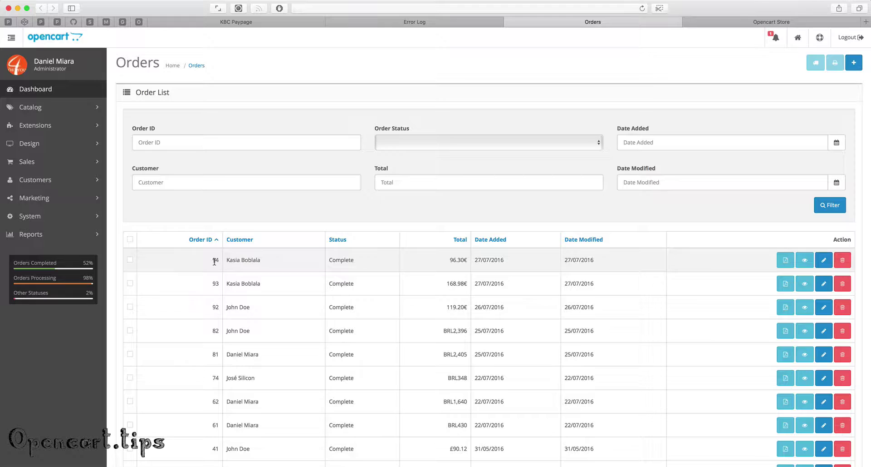
click(731, 23)
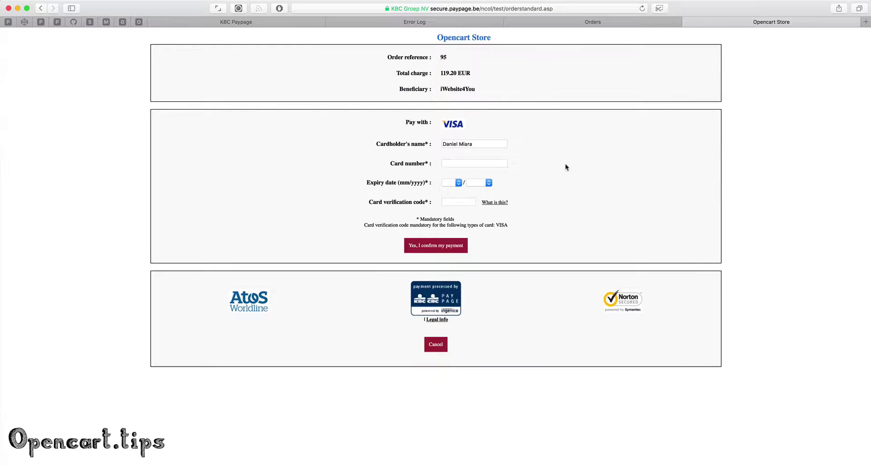
Enter the test Visa card number and expiry 01/2019, then start on the verification code
click(456, 162)
key(super+v)
key(Tab)
click(456, 183)
click(454, 191)
click(479, 182)
click(475, 211)
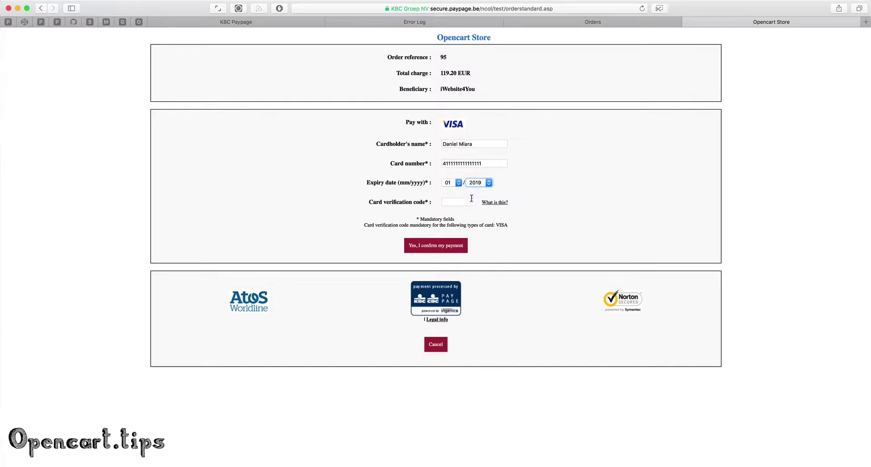
click(449, 203)
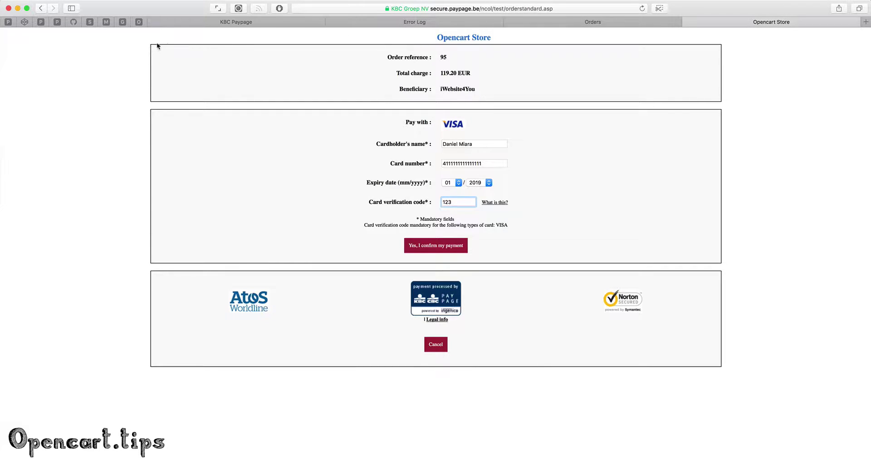
click(246, 23)
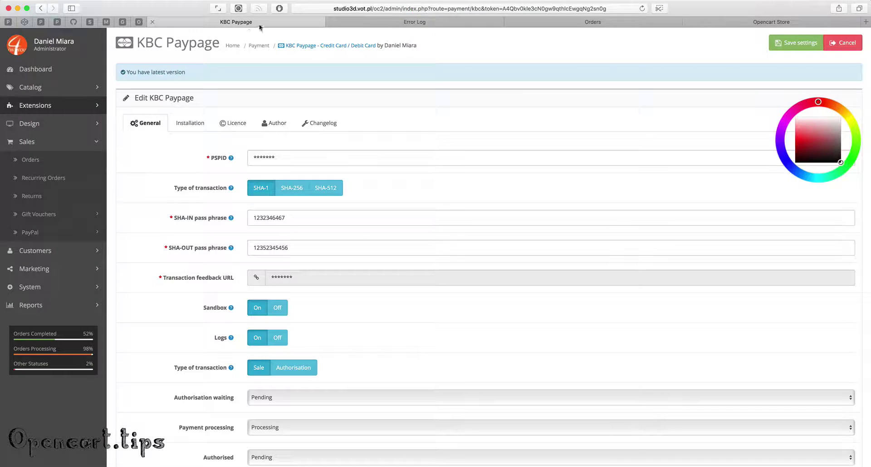
scroll(454, 314, down, 5)
scroll(482, 314, down, 3)
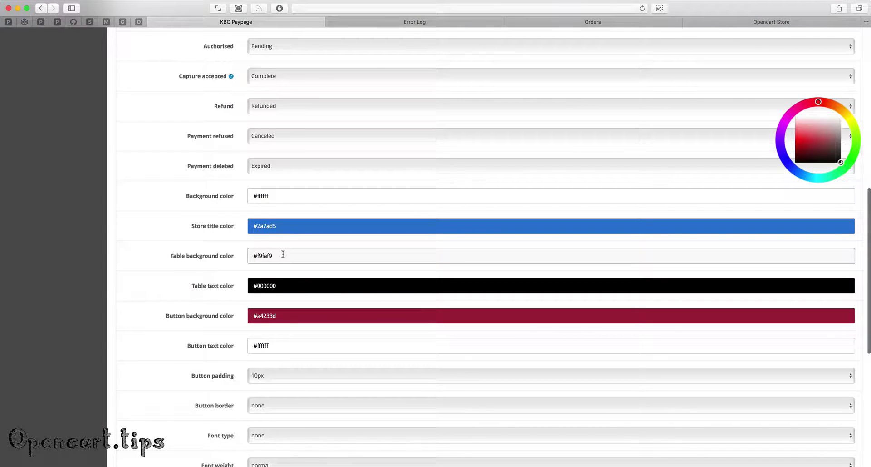
click(743, 26)
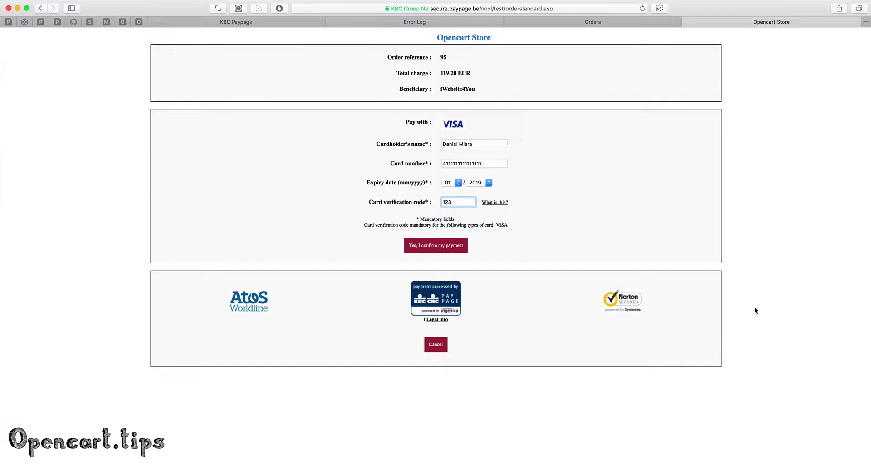
Confirm the 119.20 EUR card payment, return to the store, and verify the cart is empty
click(432, 246)
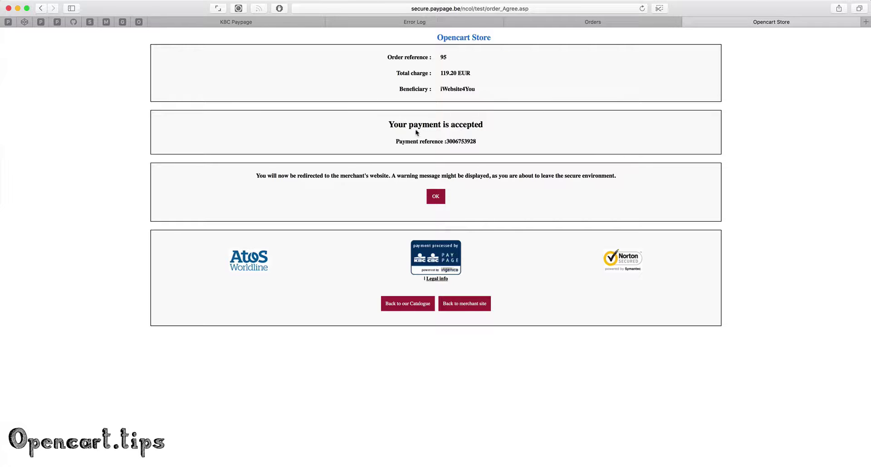
click(435, 197)
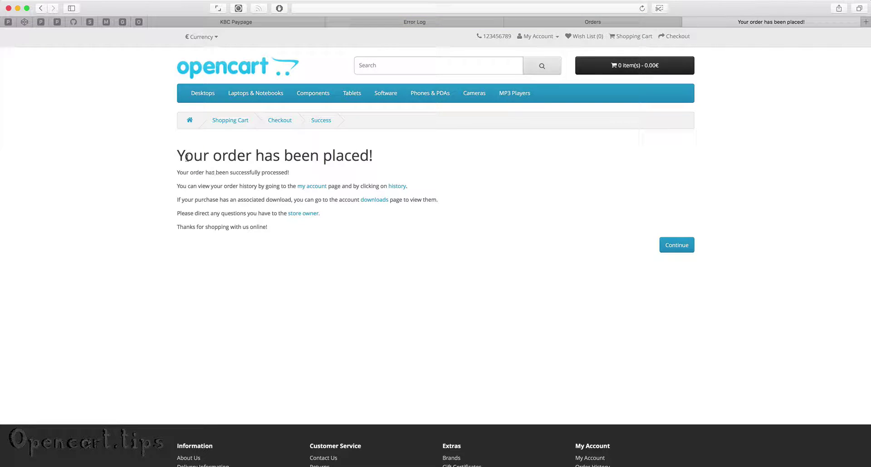
click(574, 67)
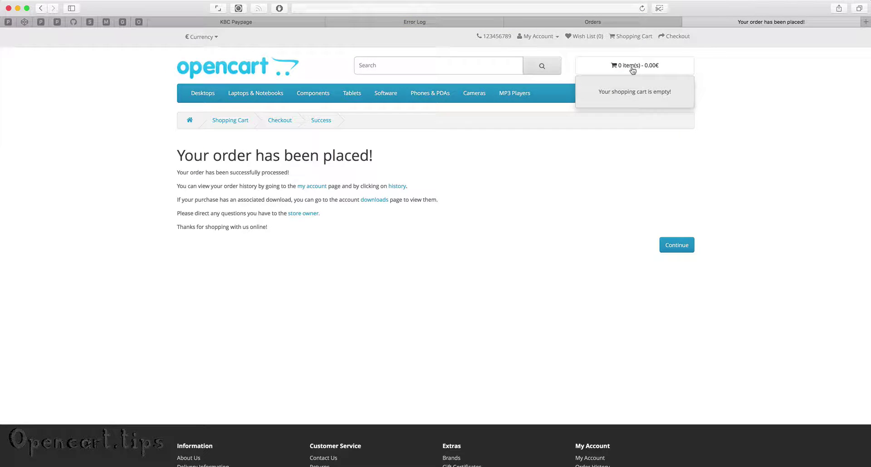
click(576, 68)
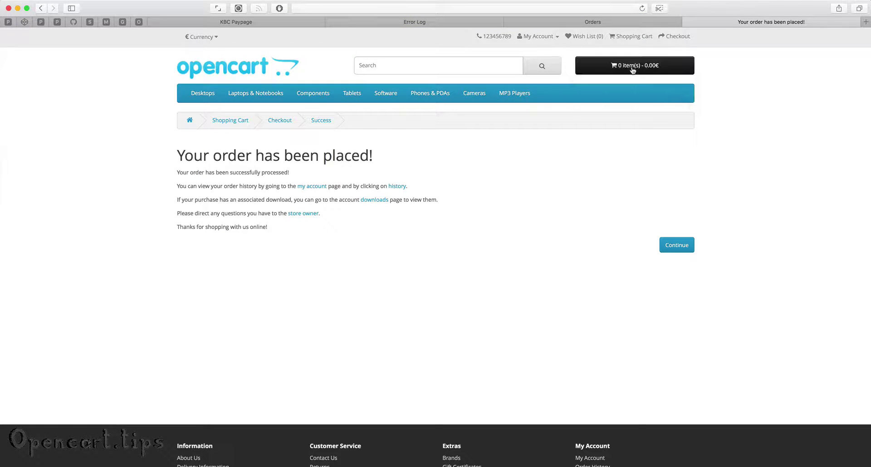
click(251, 22)
Reload the admin Error Log to reveal the KBC Paypage entry for order 95, then switch to Orders
click(445, 22)
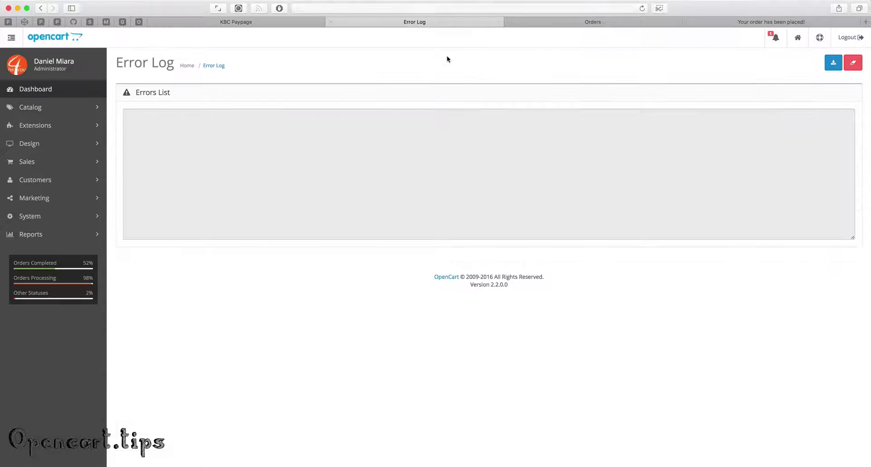
click(220, 66)
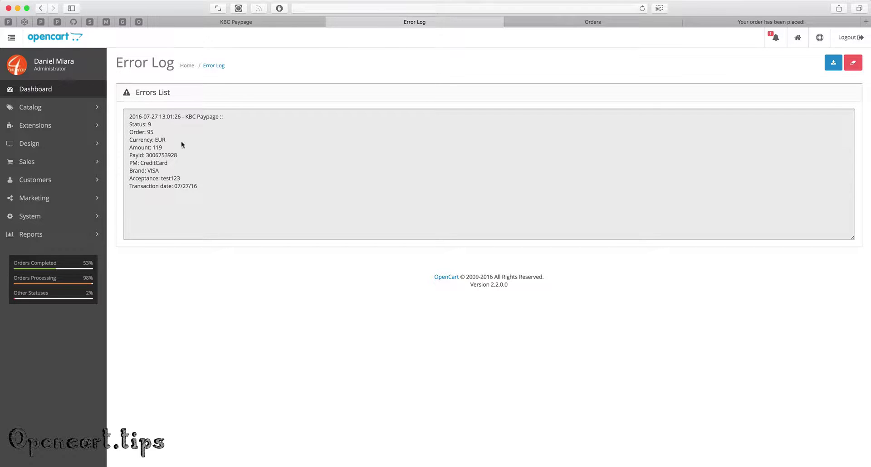
click(594, 22)
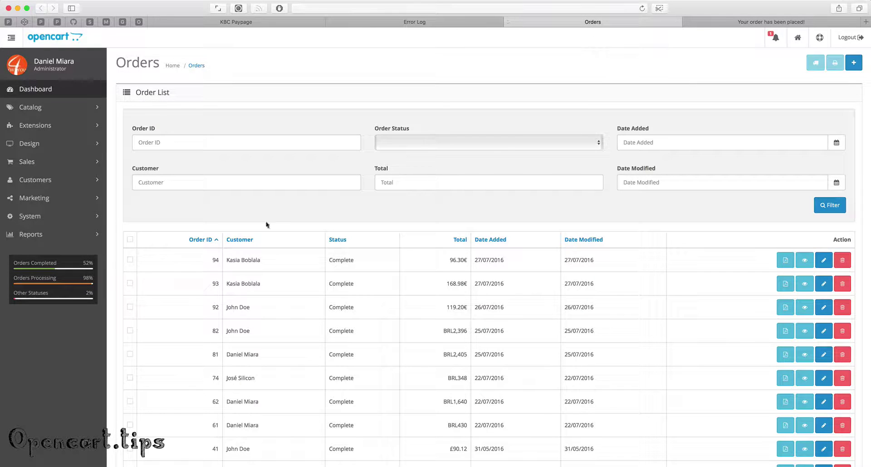
Reload the order list and open order 95's details: KBC Paypage, 119.20€, status Complete
click(643, 8)
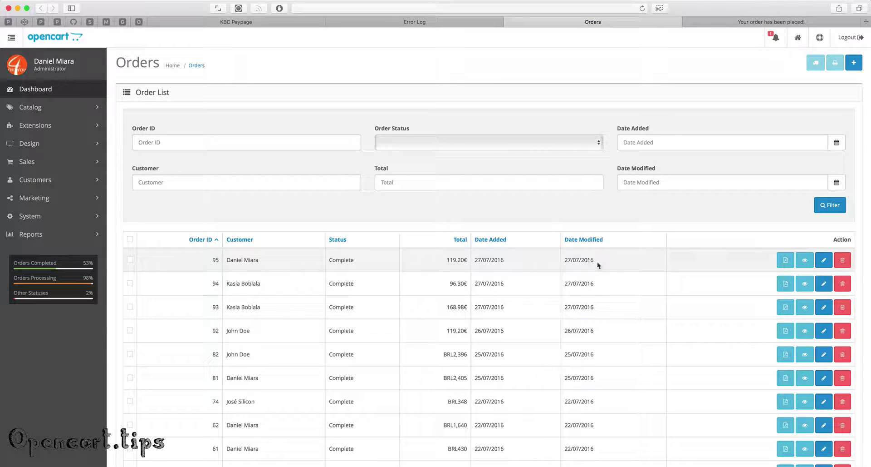
click(804, 260)
scroll(635, 278, down, 5)
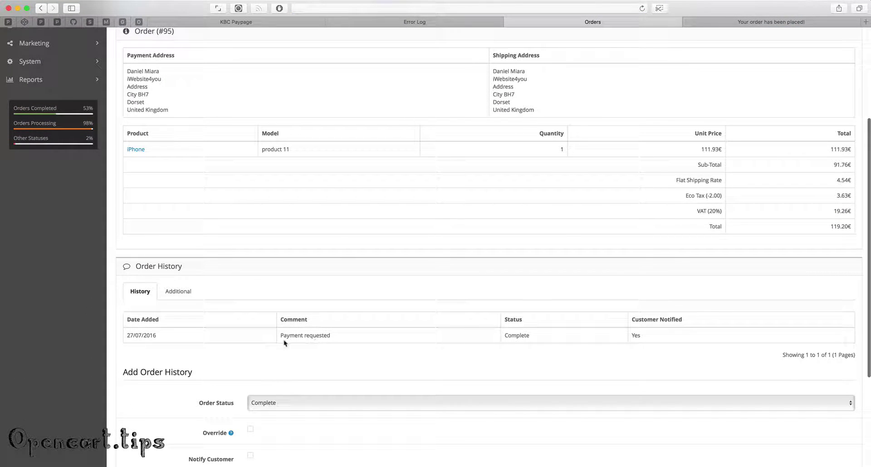
scroll(488, 263, up, 5)
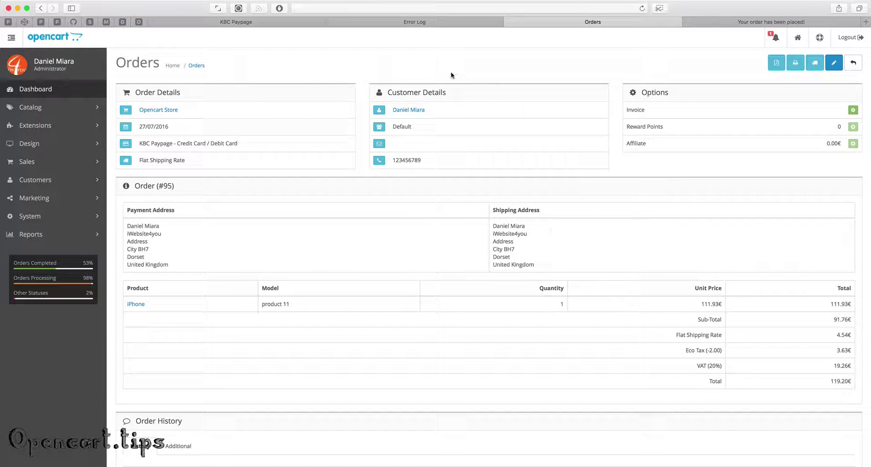
Go back to the KBC Paypage settings and show the Author tab with the developer's links
click(262, 21)
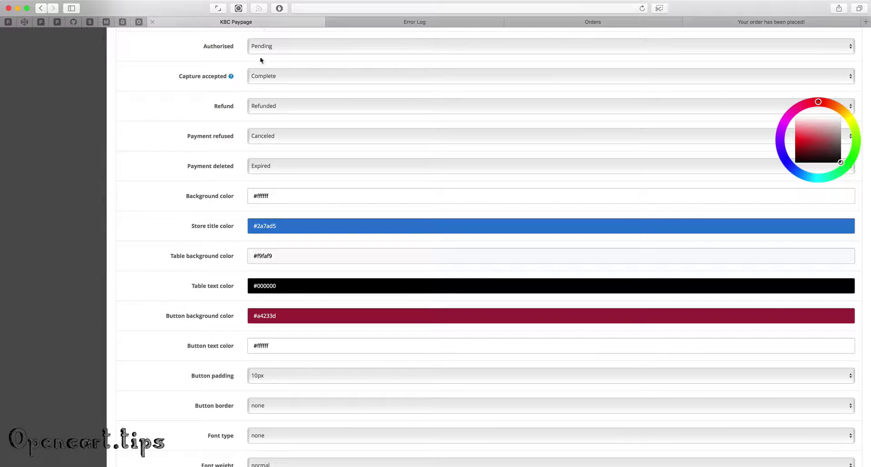
scroll(263, 90, up, 5)
scroll(266, 125, up, 10)
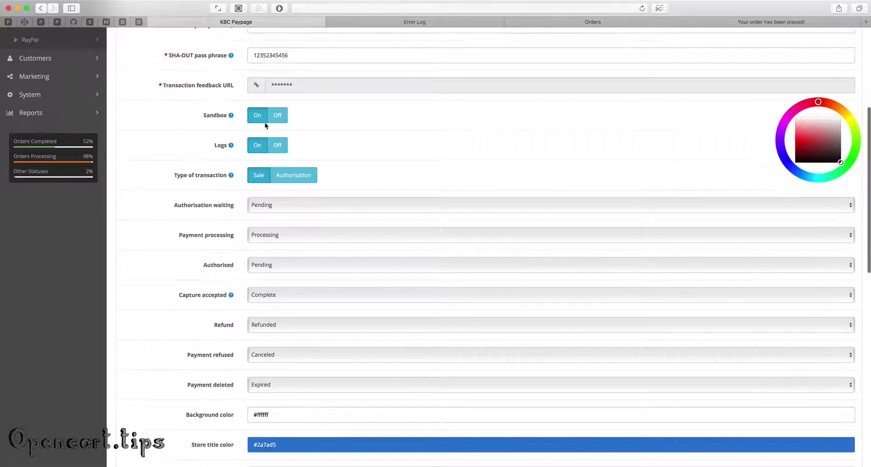
scroll(266, 125, up, 4)
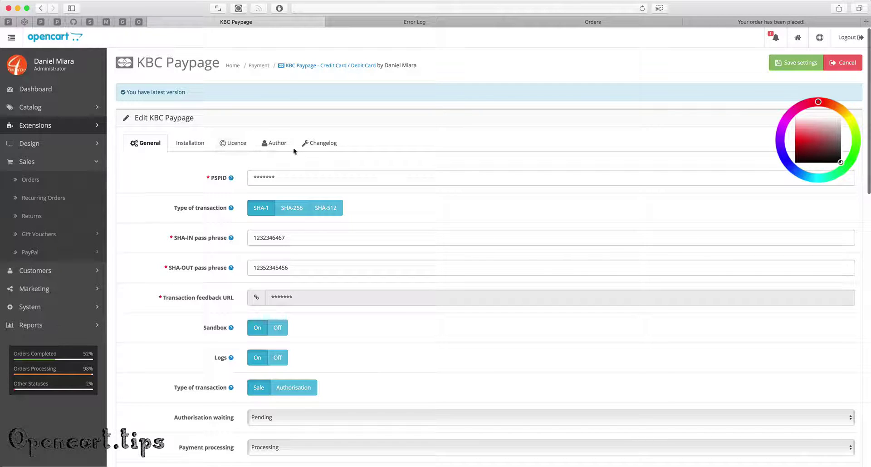
click(281, 144)
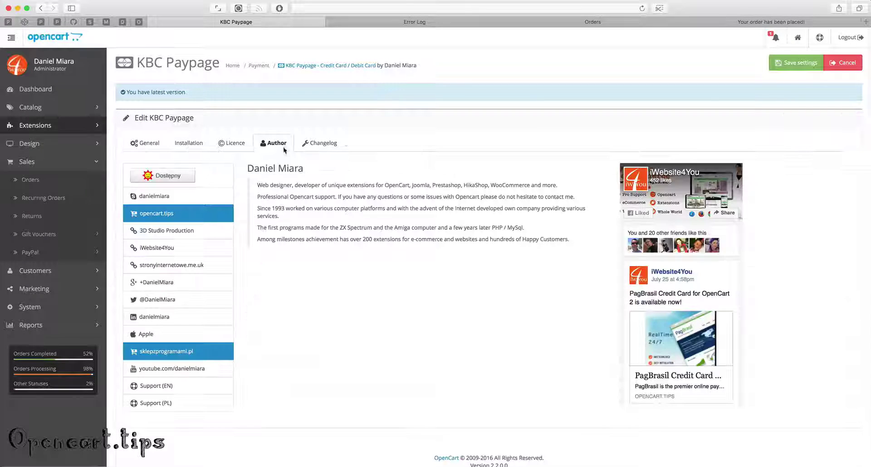
Open the opencart.tips link from the author's links list in a new tab
click(171, 217)
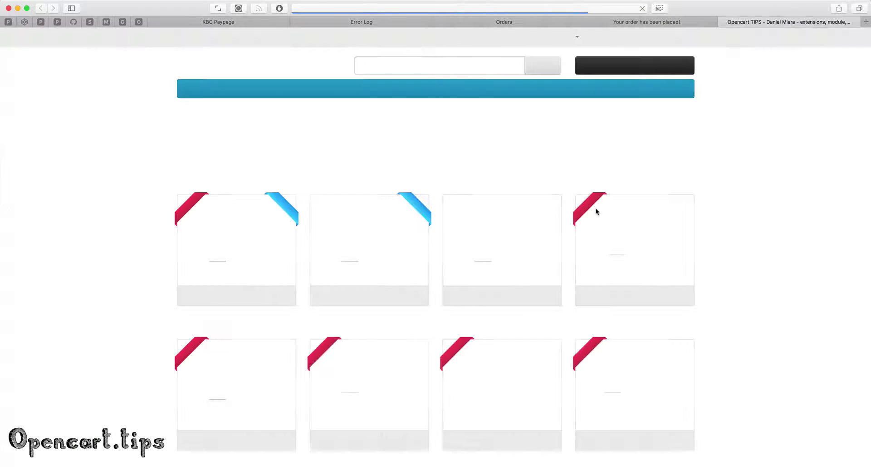